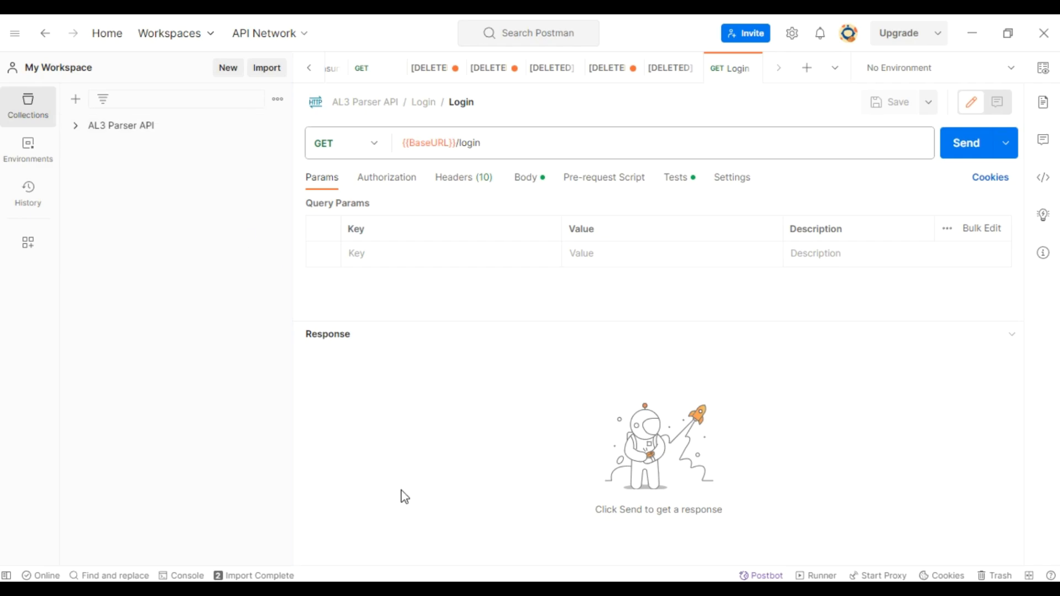
- Switch to the Winsurtech developer portal in the browser and show the AL3 Parser API details among the account's subscriptions
click(395, 586)
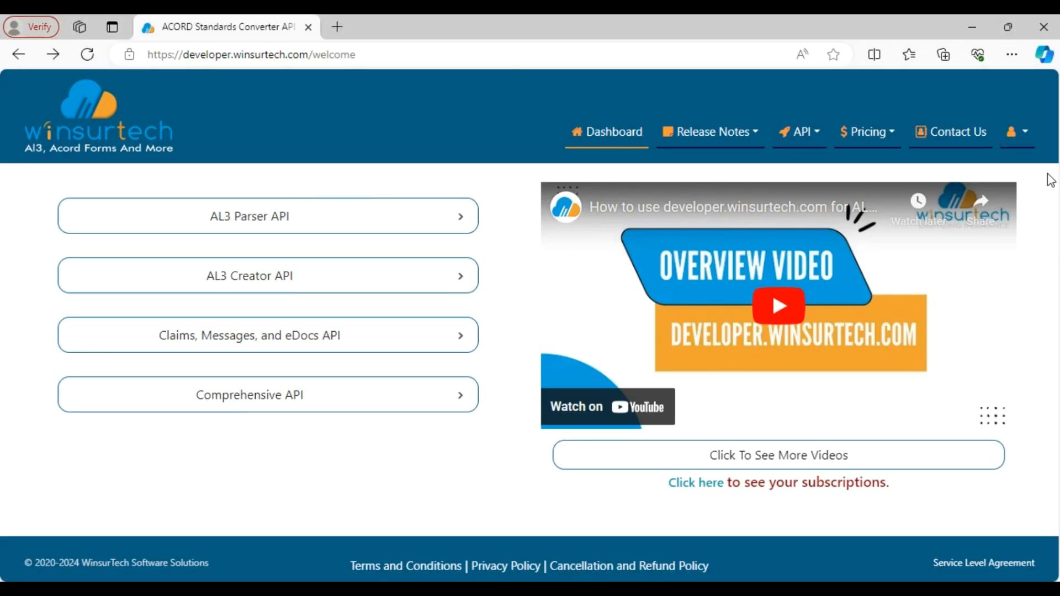
click(1020, 142)
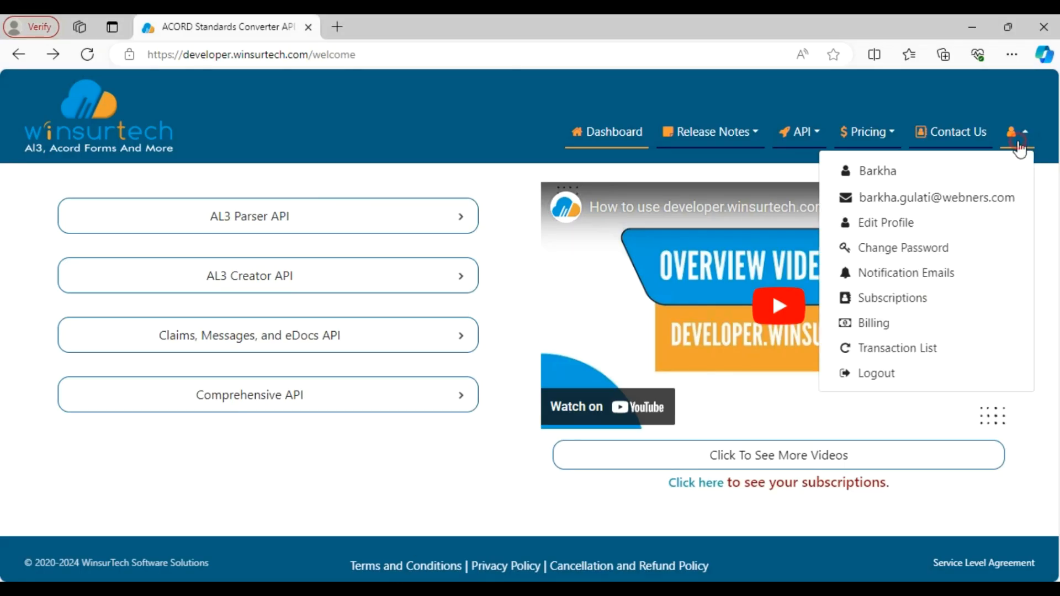
click(943, 298)
click(446, 262)
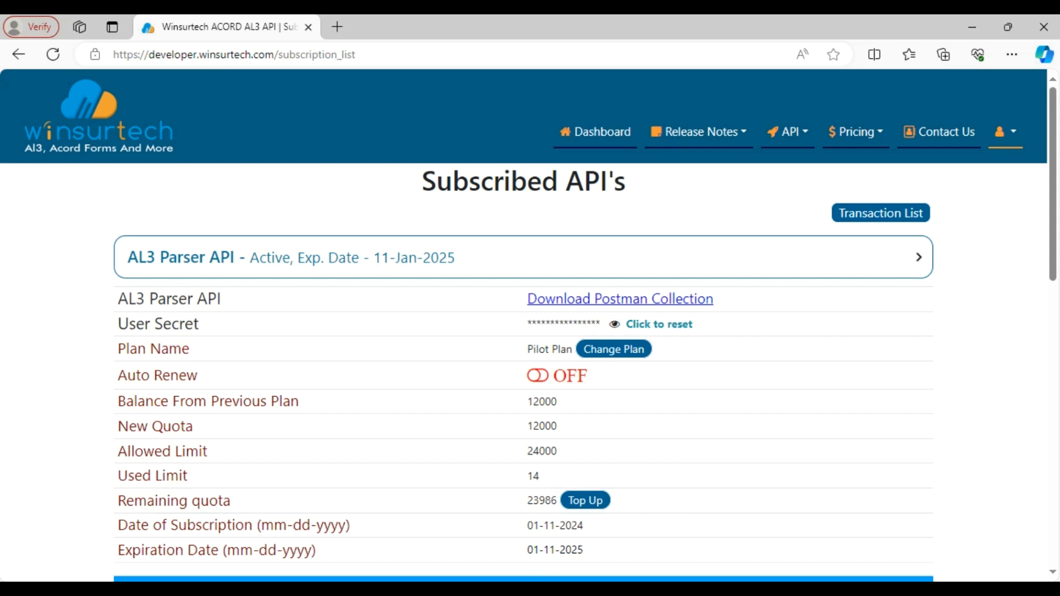
- Switch to Postman and open the body of the Login request in the AL3 Parser API collection
click(538, 590)
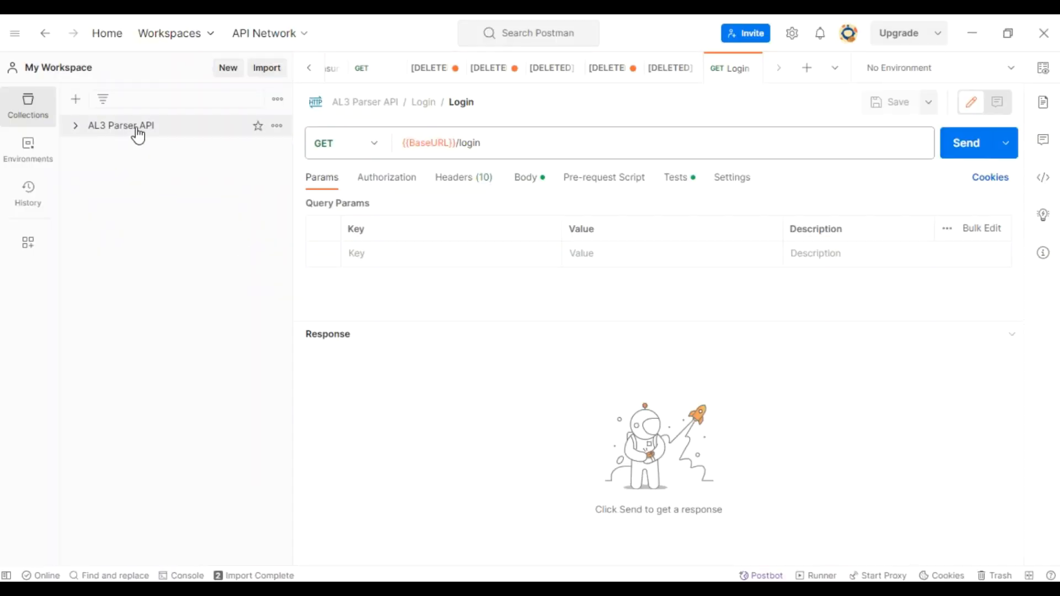
click(114, 126)
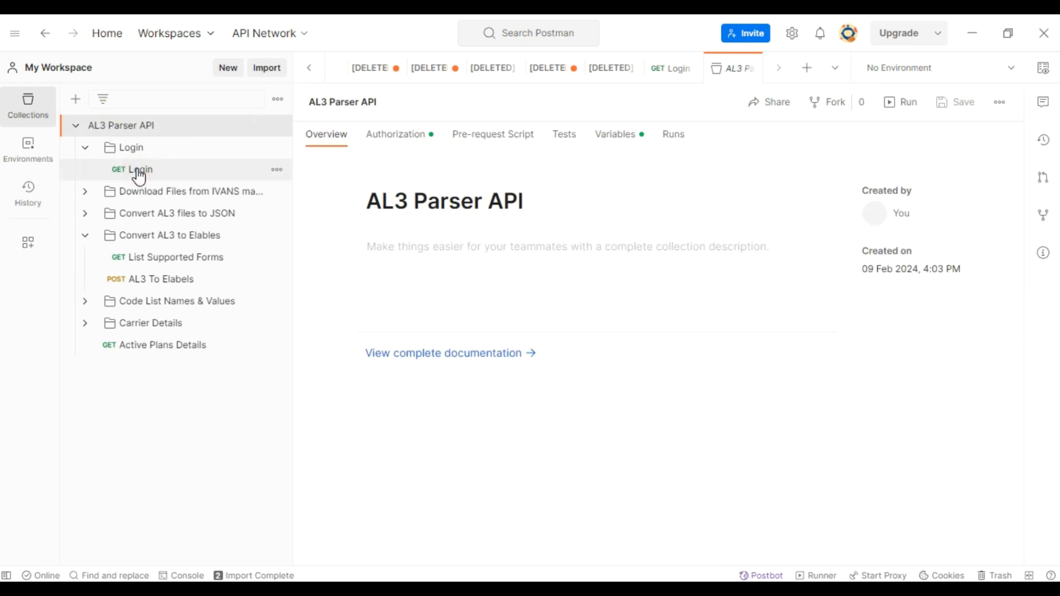
click(535, 178)
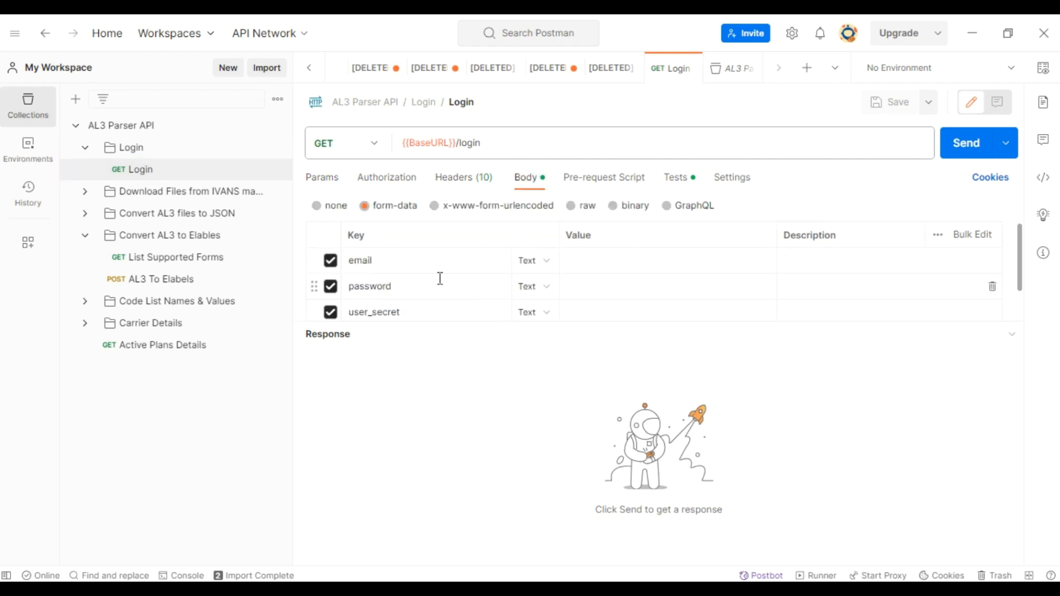
- Enter the account's e-mail address as the email value in the Login request body
click(583, 259)
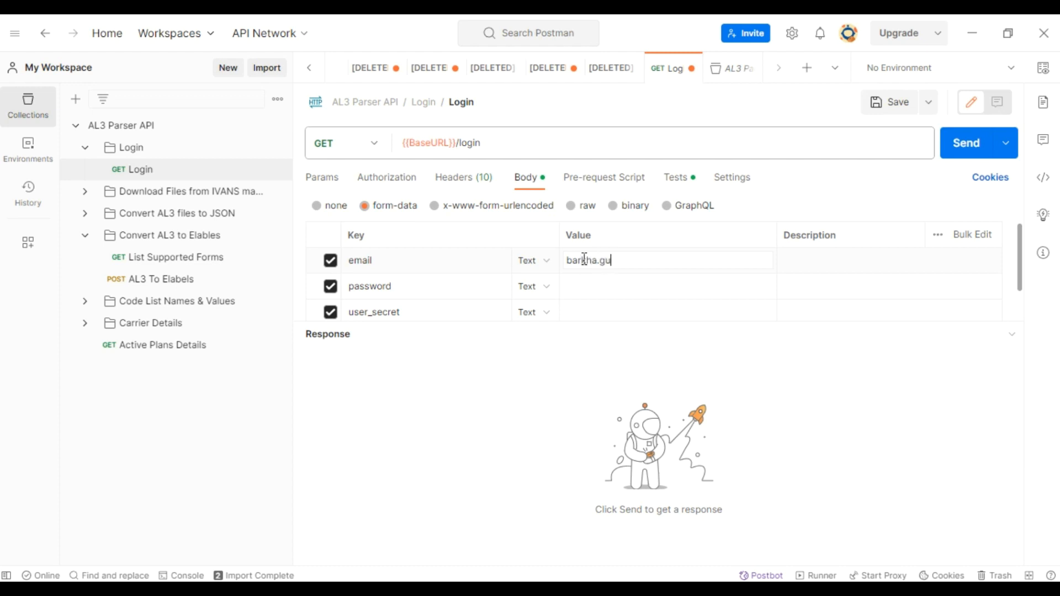
- Fill in the account password, paste the user secret into the user_secret value, and send the Login request
click(582, 278)
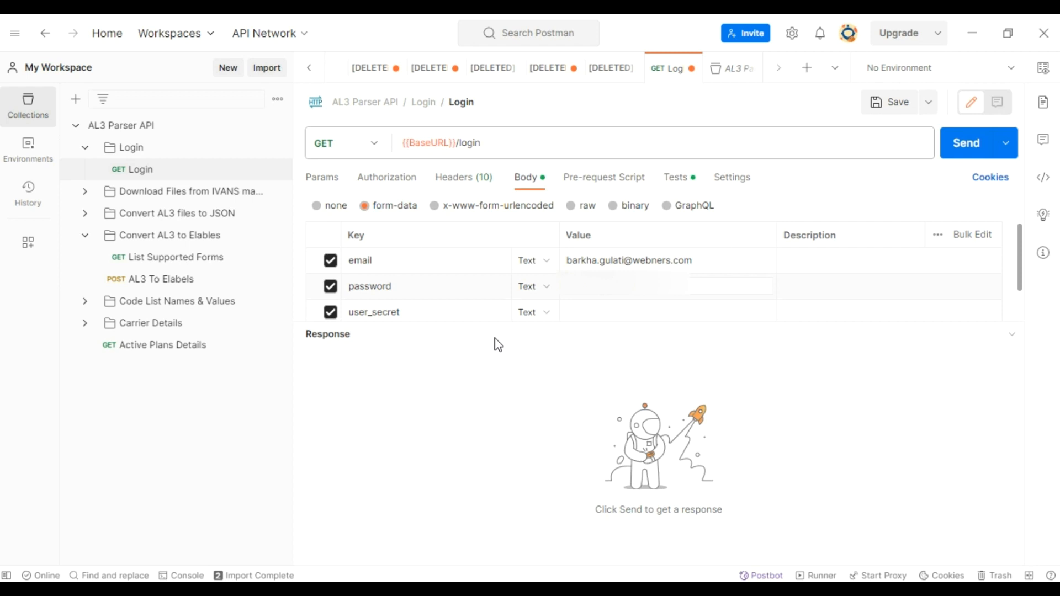
click(611, 313)
key(ctrl+v)
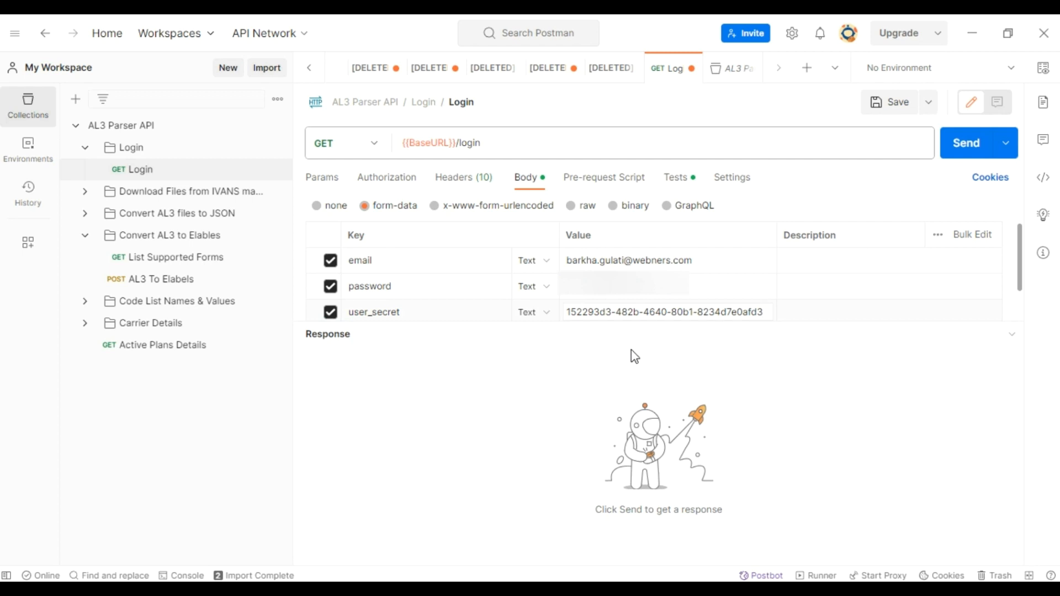
click(970, 153)
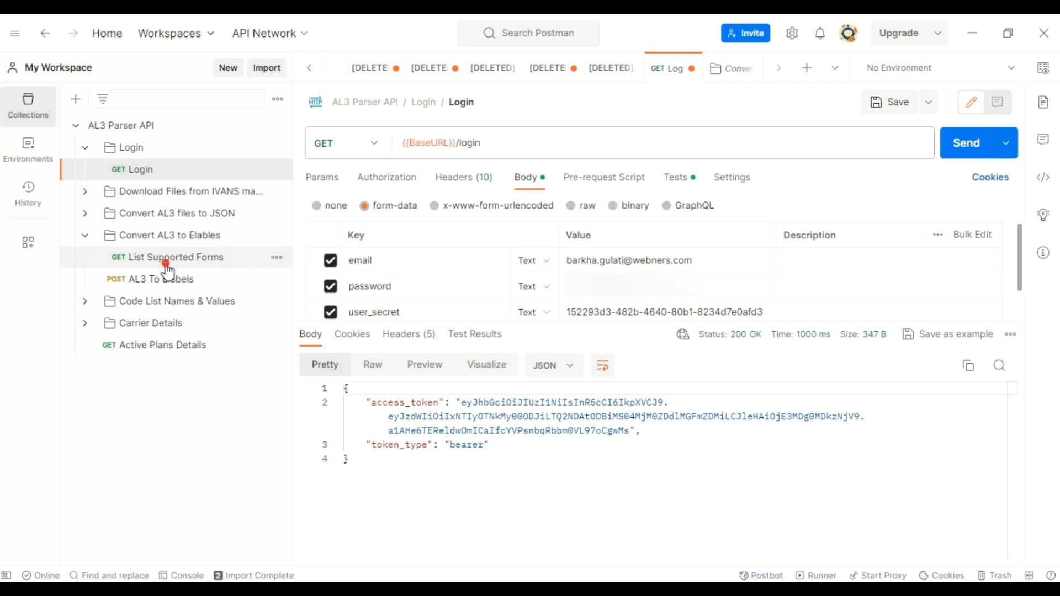
- Send the List Supported Forms request and copy the form name ACORD 0090 AK 2014-12r2 from its response
click(169, 270)
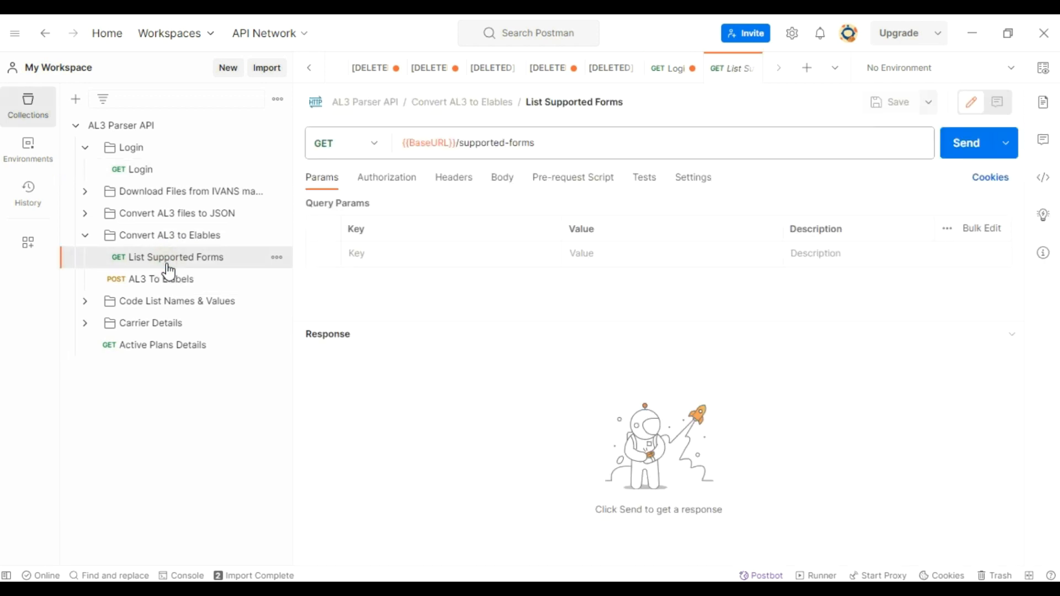
click(965, 145)
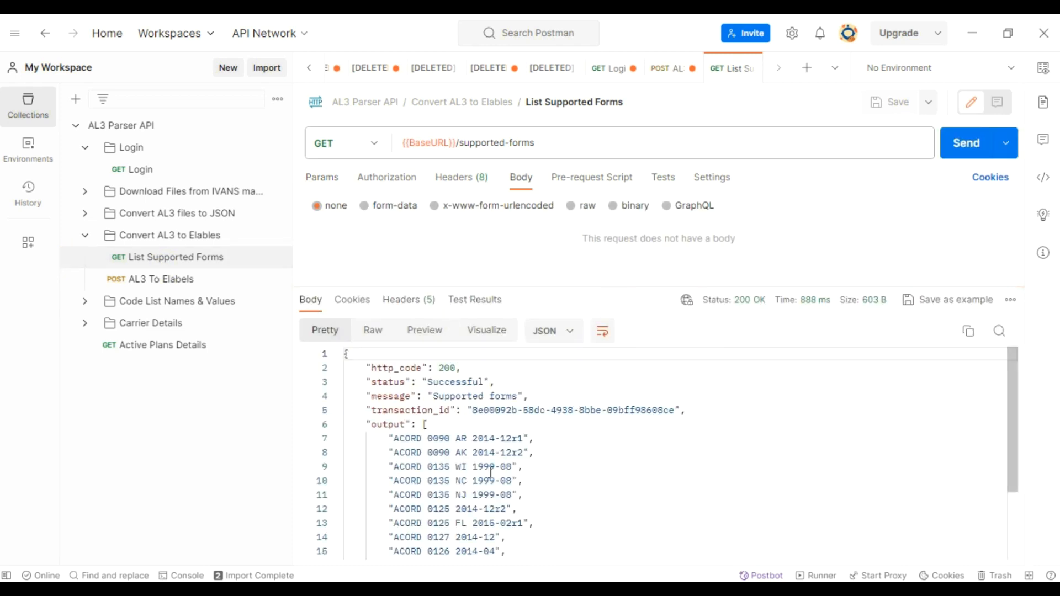
scroll(396, 530, down, 1)
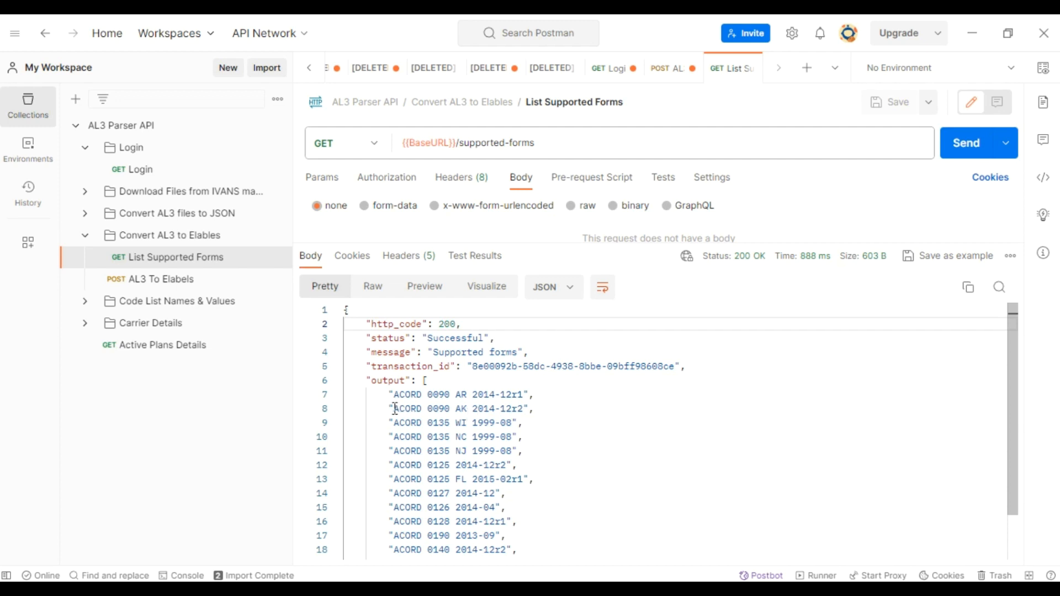
drag(395, 409, 523, 408)
key(ctrl+c)
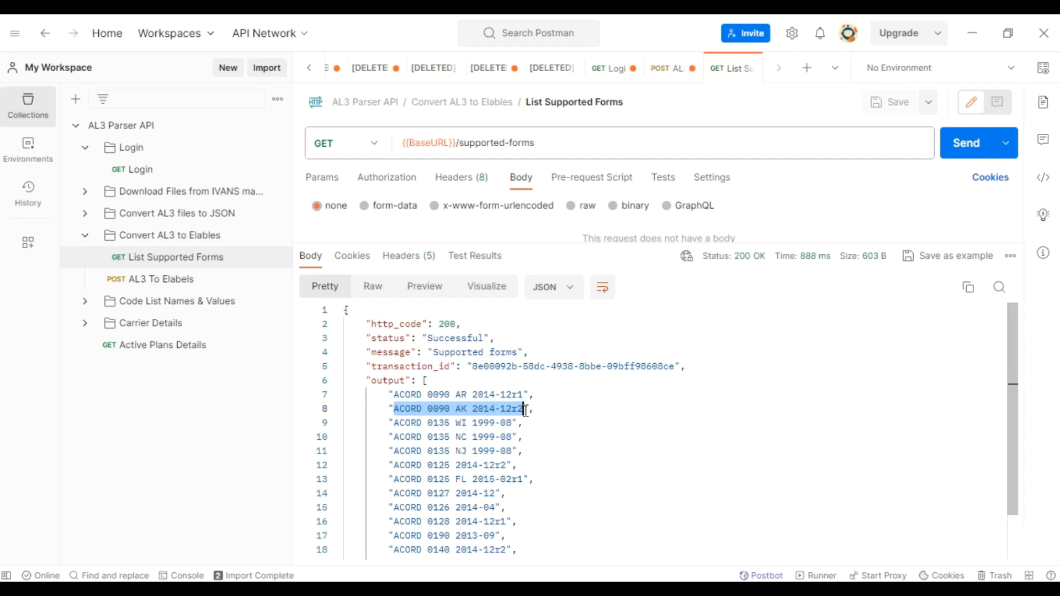
- Open the body of the AL3 To Elabels request and enlarge the request area to show all its parameters
click(155, 288)
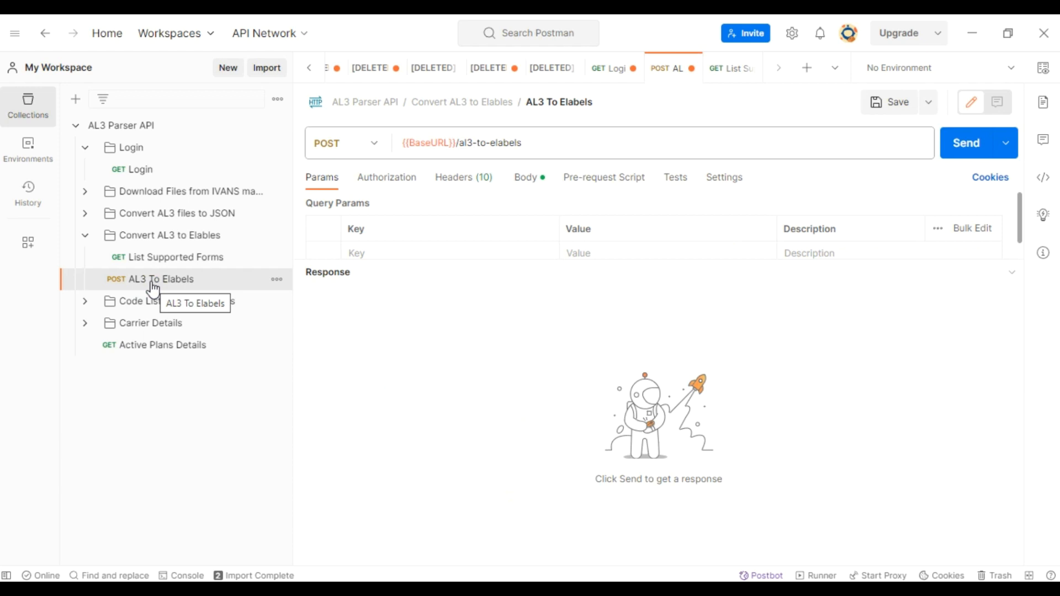
click(522, 177)
click(531, 182)
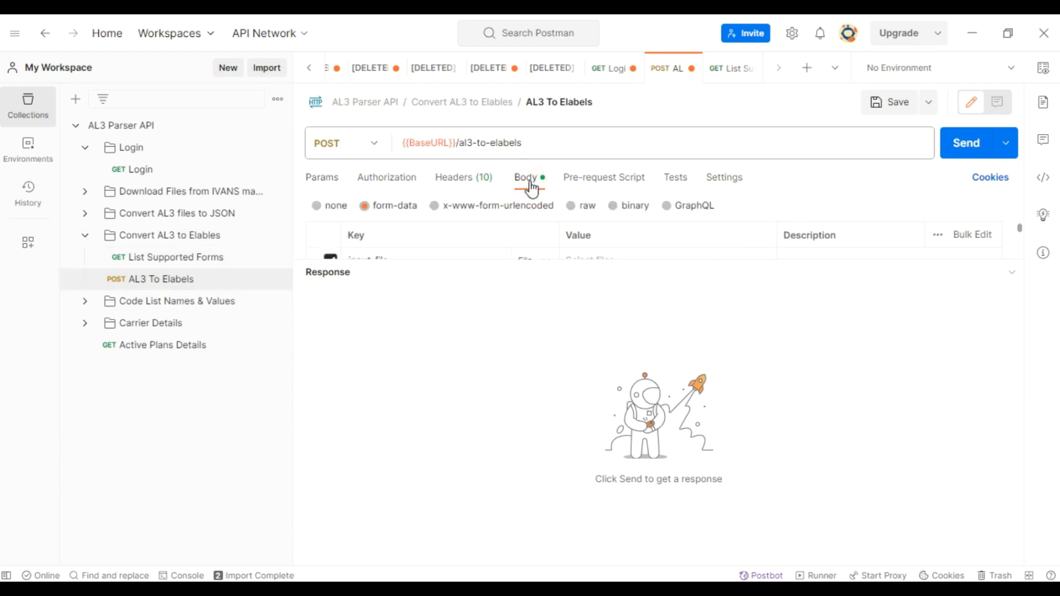
drag(549, 260, 568, 377)
drag(537, 263, 549, 328)
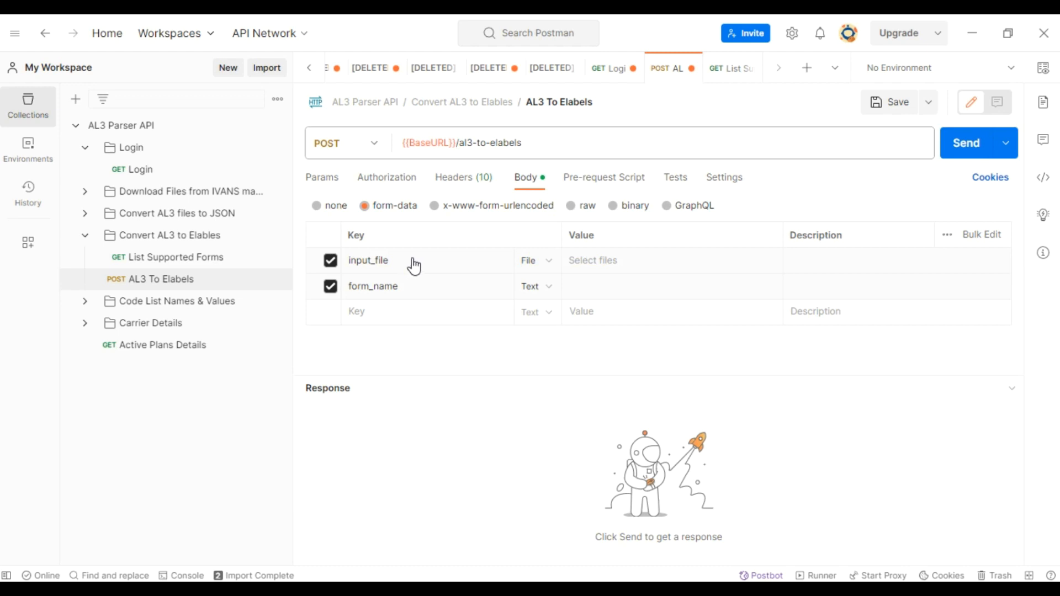
- Attach the local file sample AUTO.al3 as the input_file value of the AL3 To Elabels request
click(603, 257)
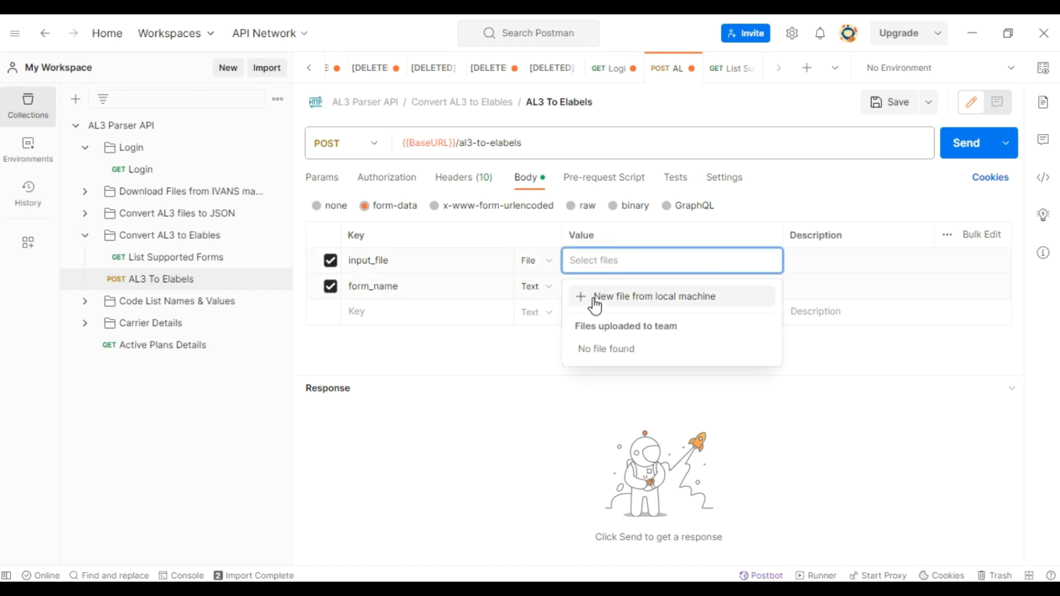
click(572, 298)
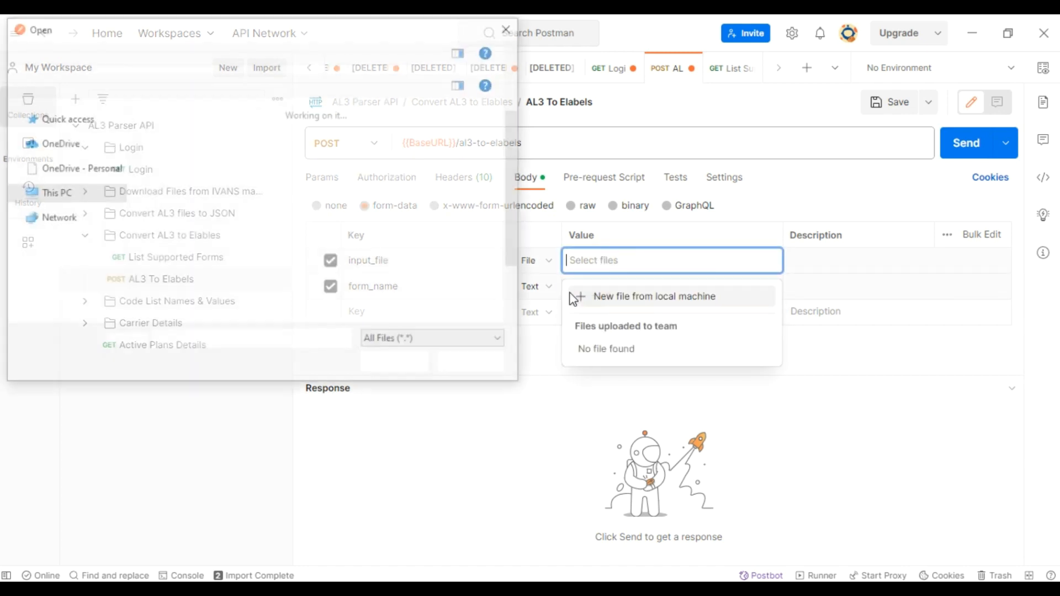
double_click(191, 157)
click(199, 130)
click(394, 364)
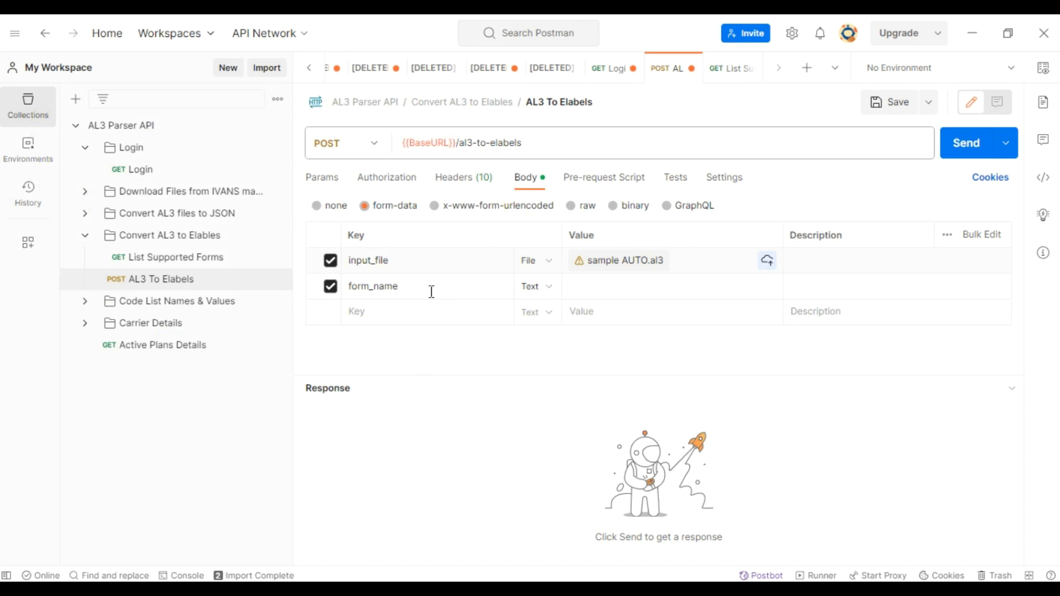
- Set form_name to ACORD 0090 AK 2014-12r2 and send the AL3 To Elabels request
click(593, 287)
key(ctrl+v)
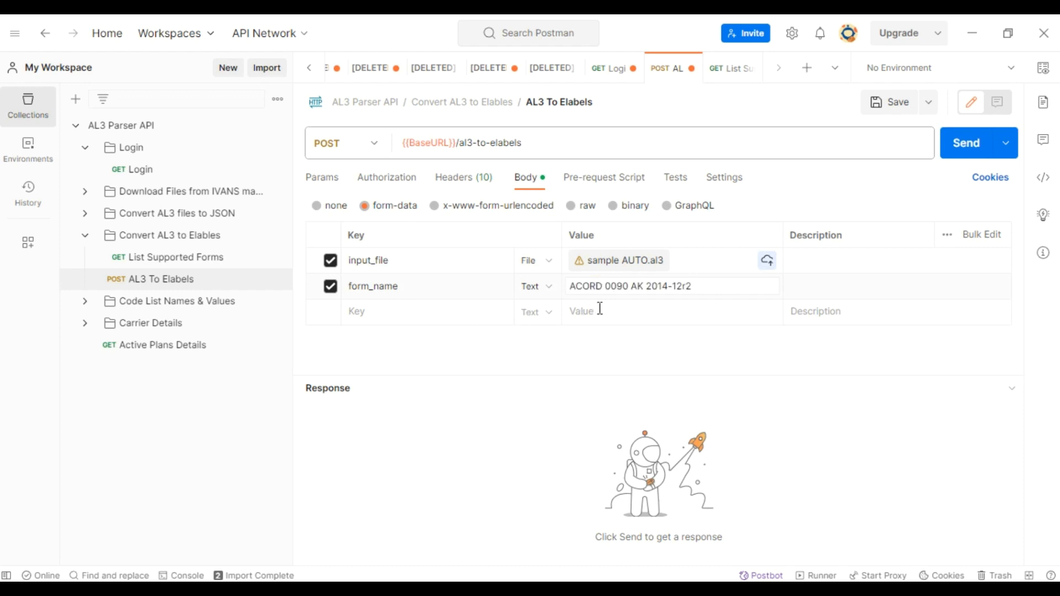
click(970, 146)
- Examine the AL3 To Elabels response from the producer fields through to the PDF link near its end
drag(578, 378, 598, 270)
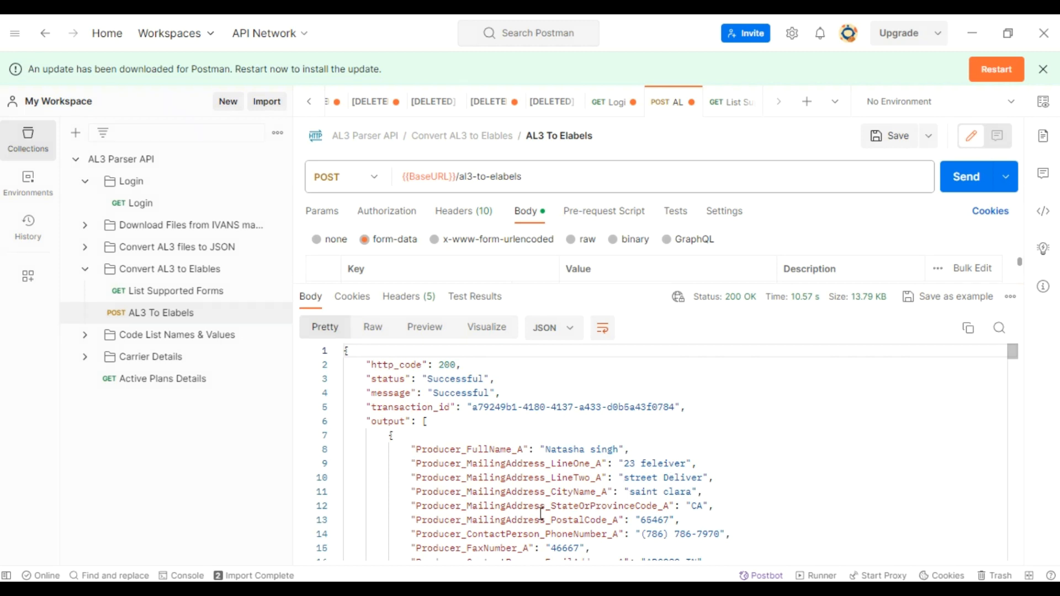
scroll(541, 513, down, 2)
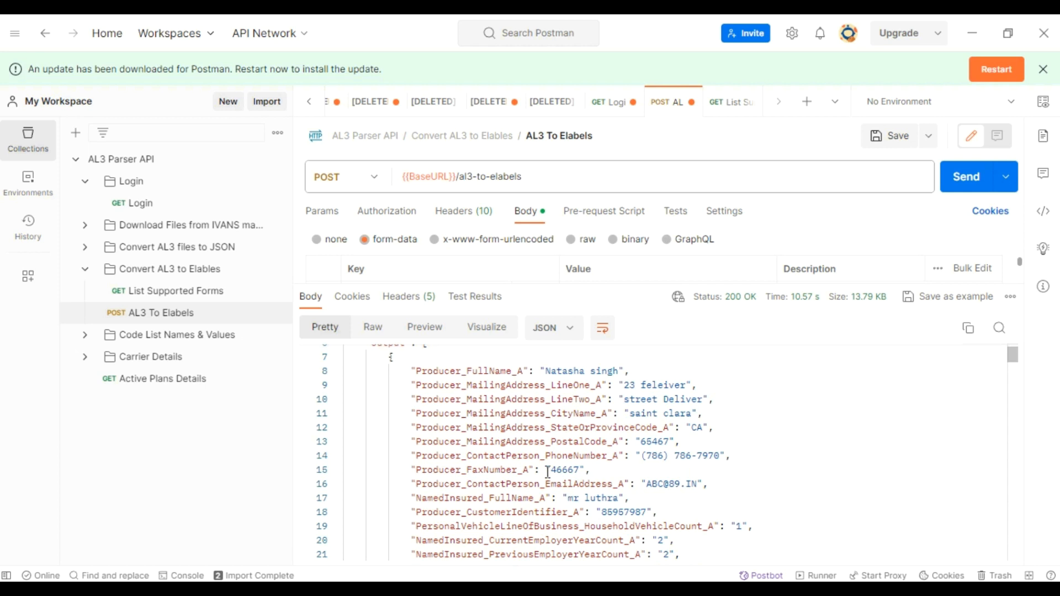
scroll(547, 472, up, 1)
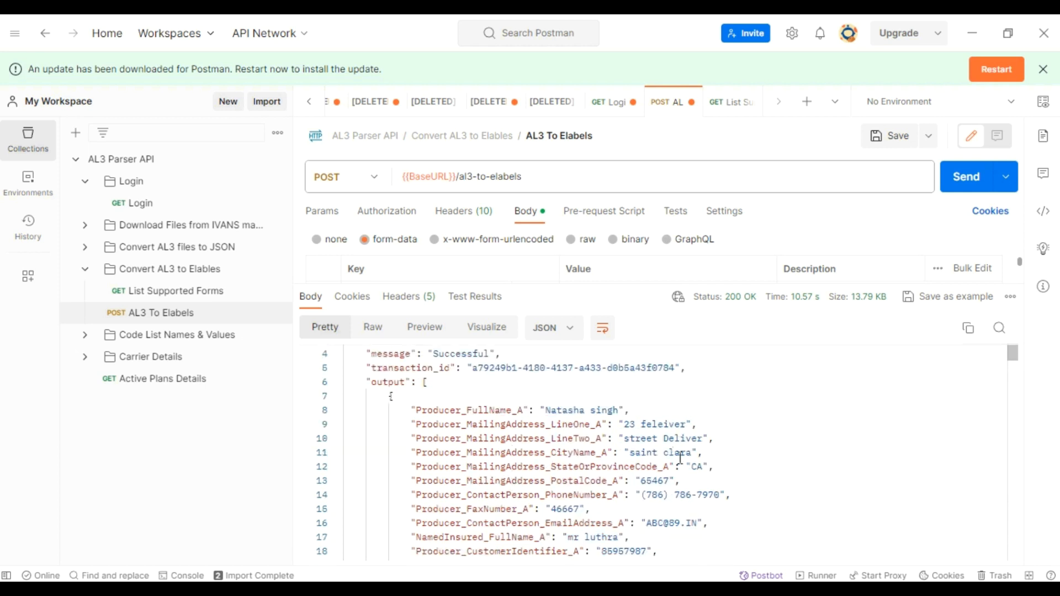
scroll(681, 458, down, 2)
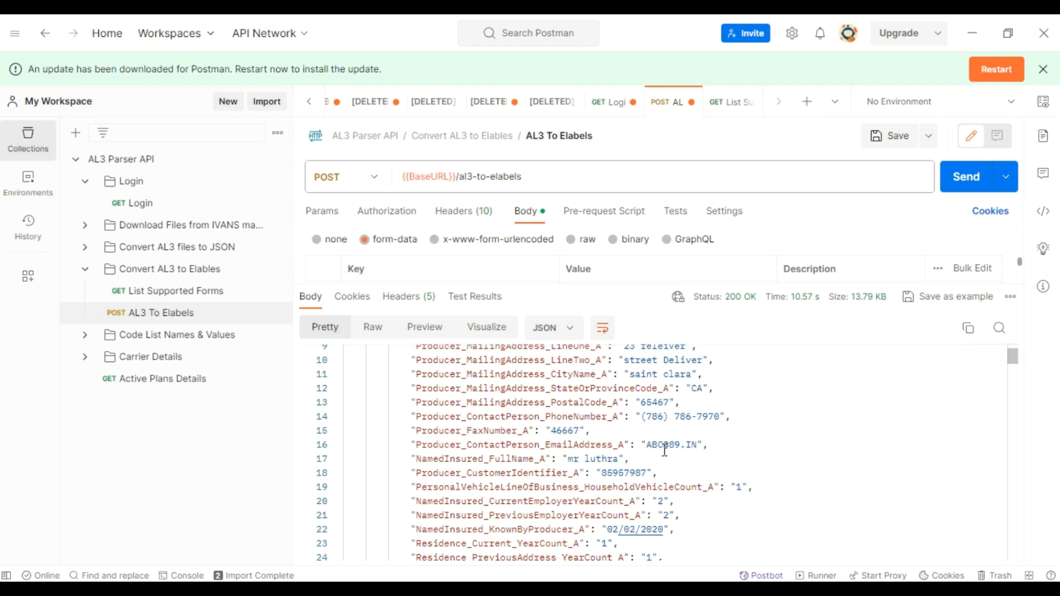
scroll(701, 451, up, 2)
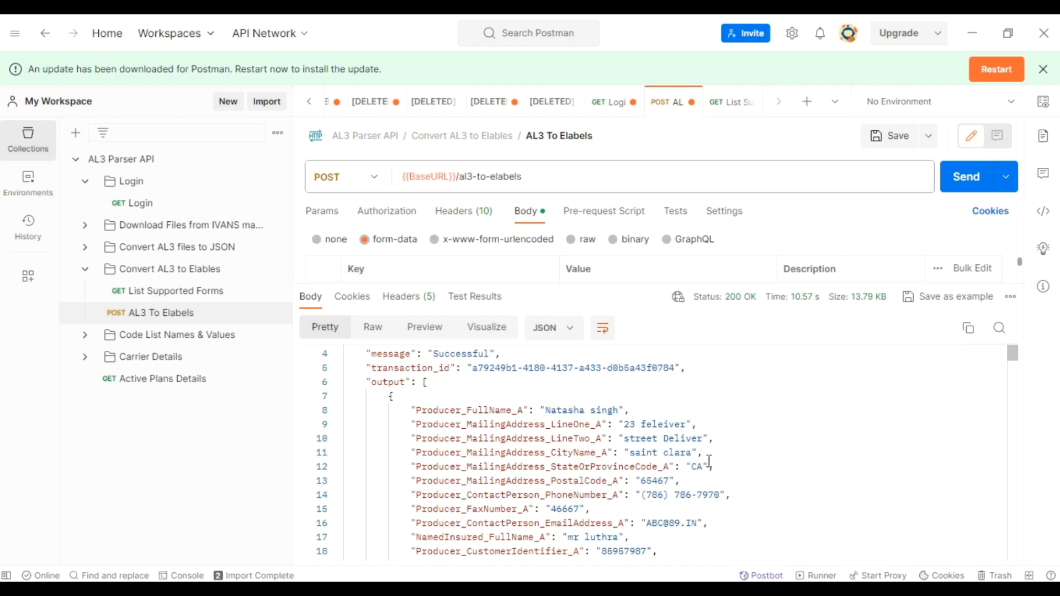
scroll(706, 461, down, 10)
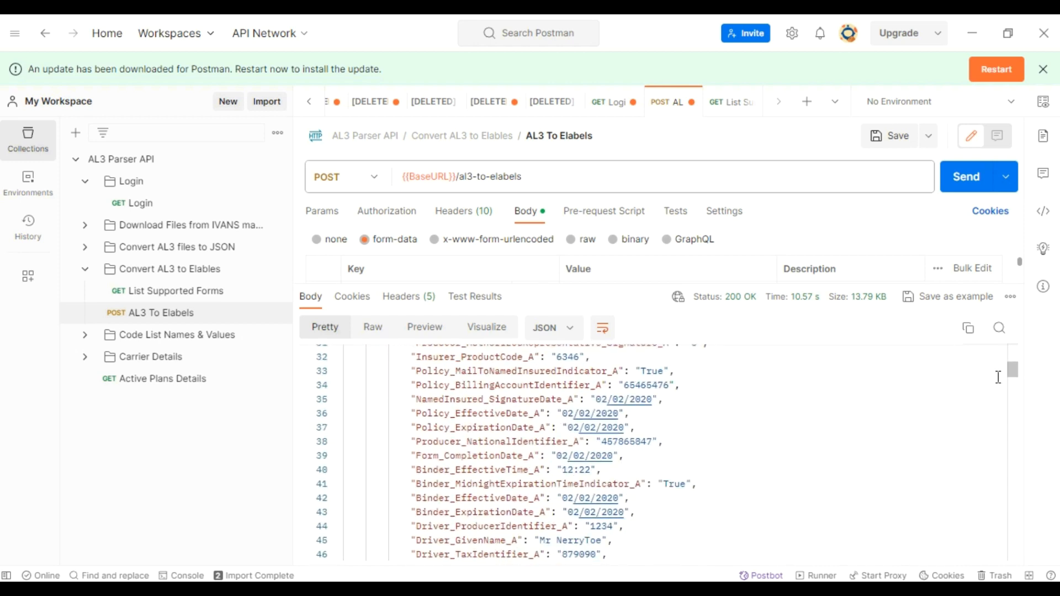
drag(1012, 376, 1015, 558)
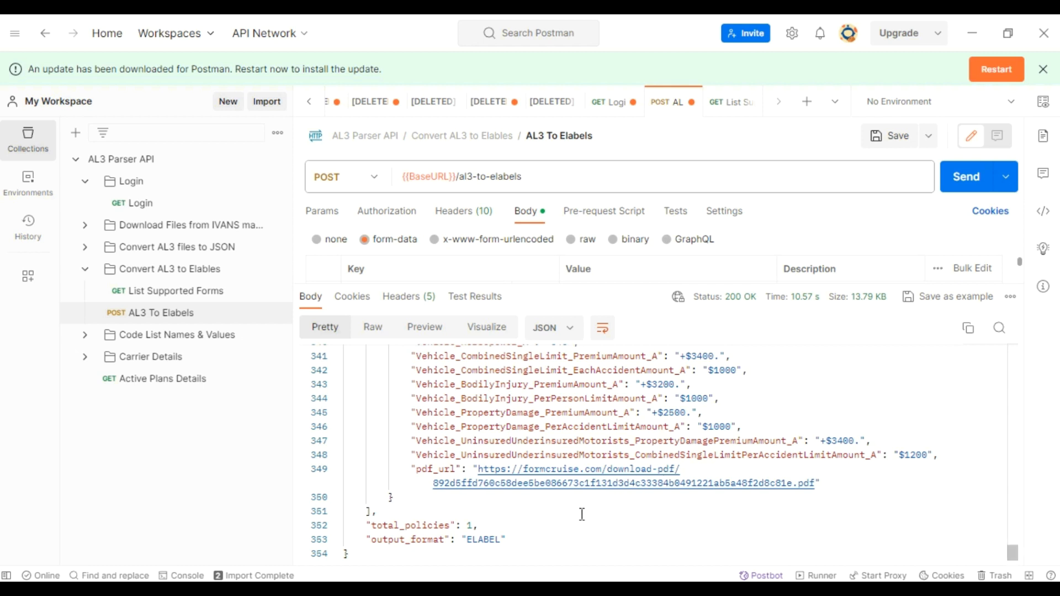
- Open the PDF link from the response in the browser and review the filled ACORD 0090 AK form's pages
ctrl+click(548, 490)
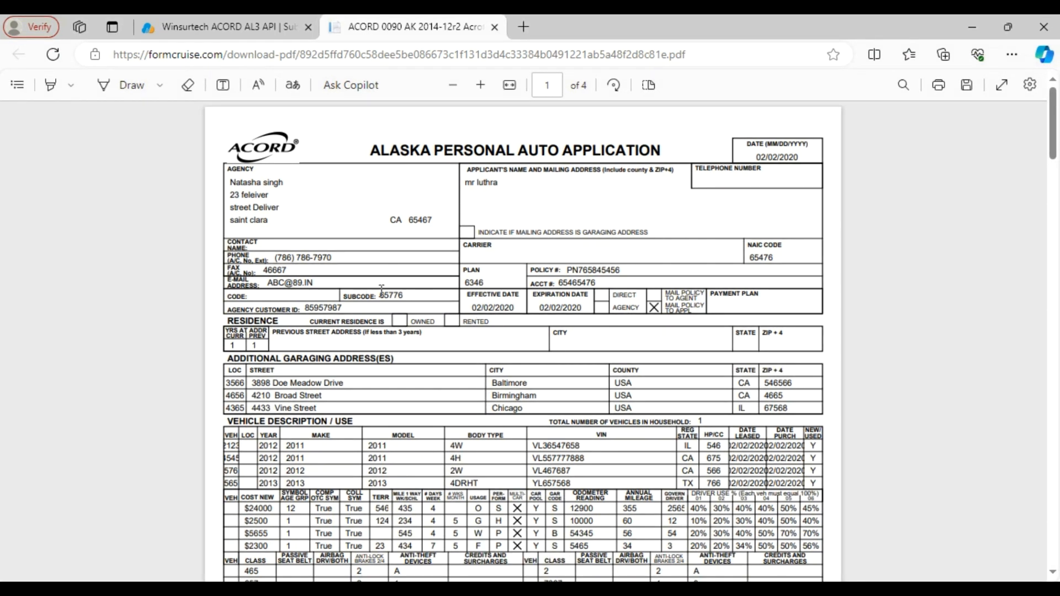
scroll(496, 348, down, 10)
scroll(536, 319, down, 9)
scroll(598, 450, down, 10)
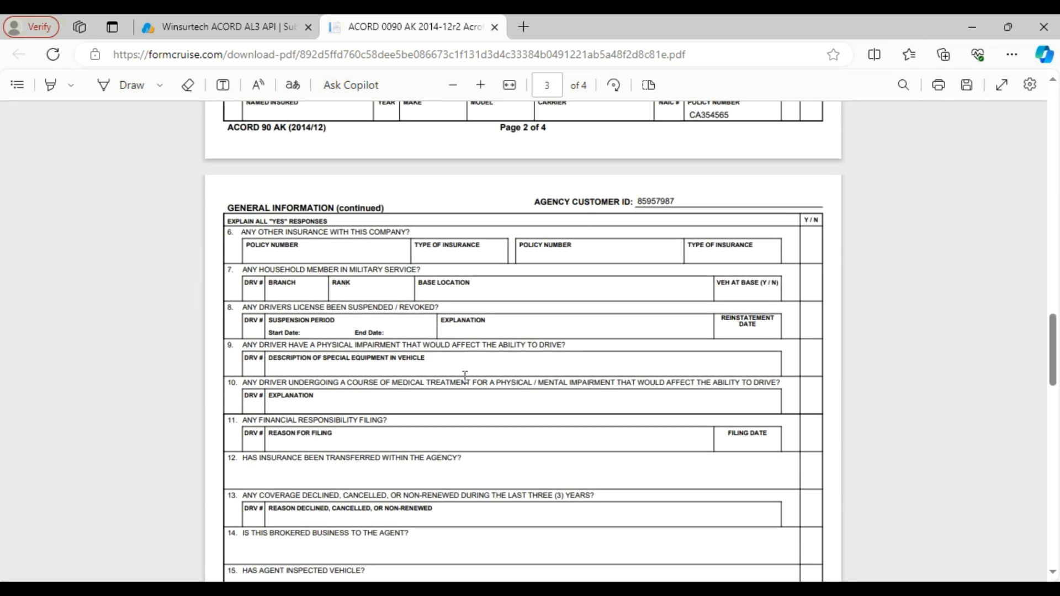
scroll(465, 376, down, 15)
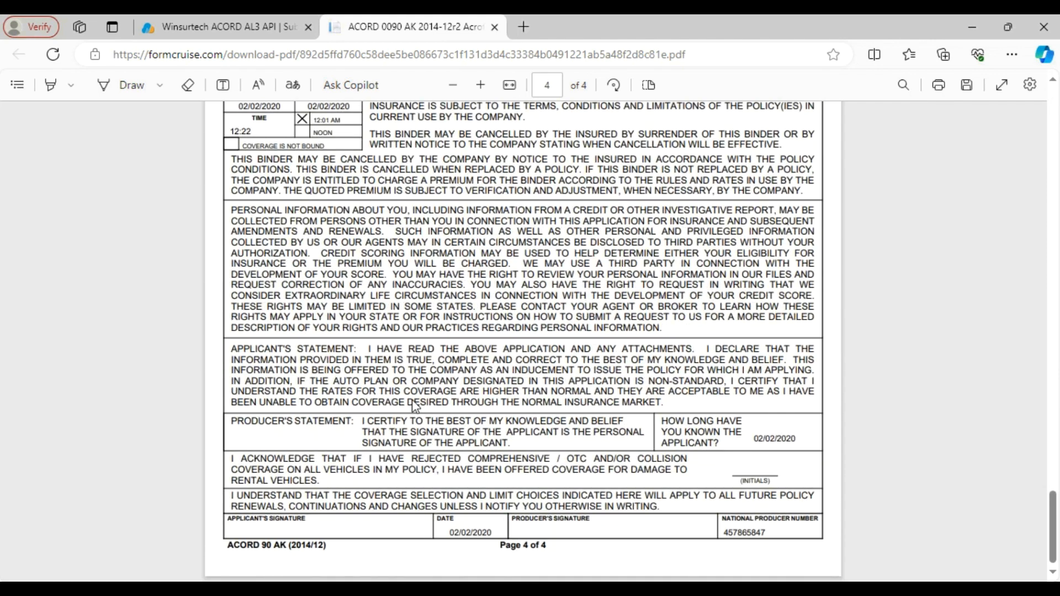
scroll(668, 490, up, 15)
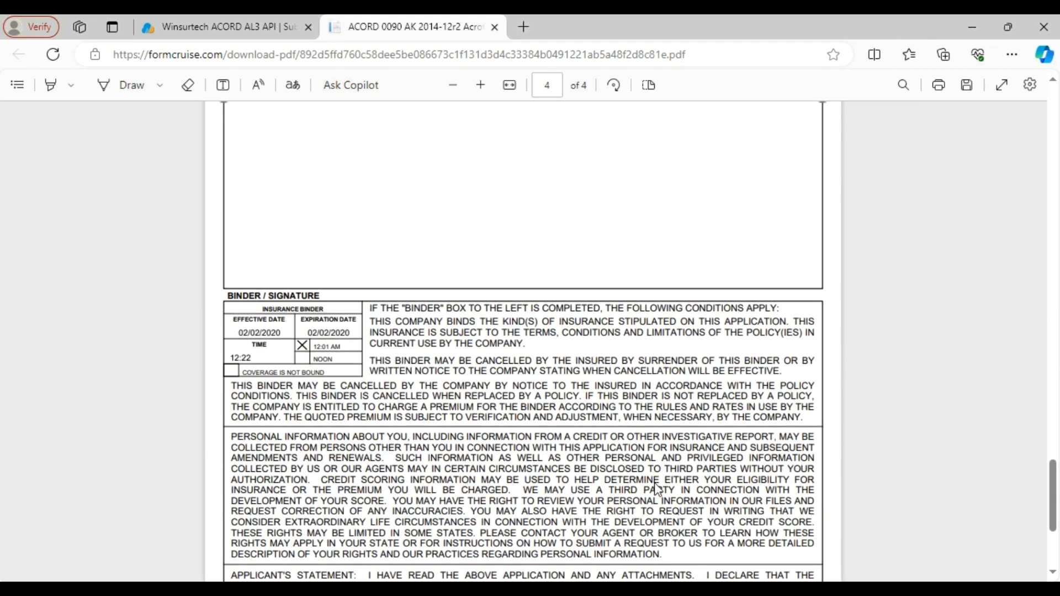
scroll(657, 489, up, 15)
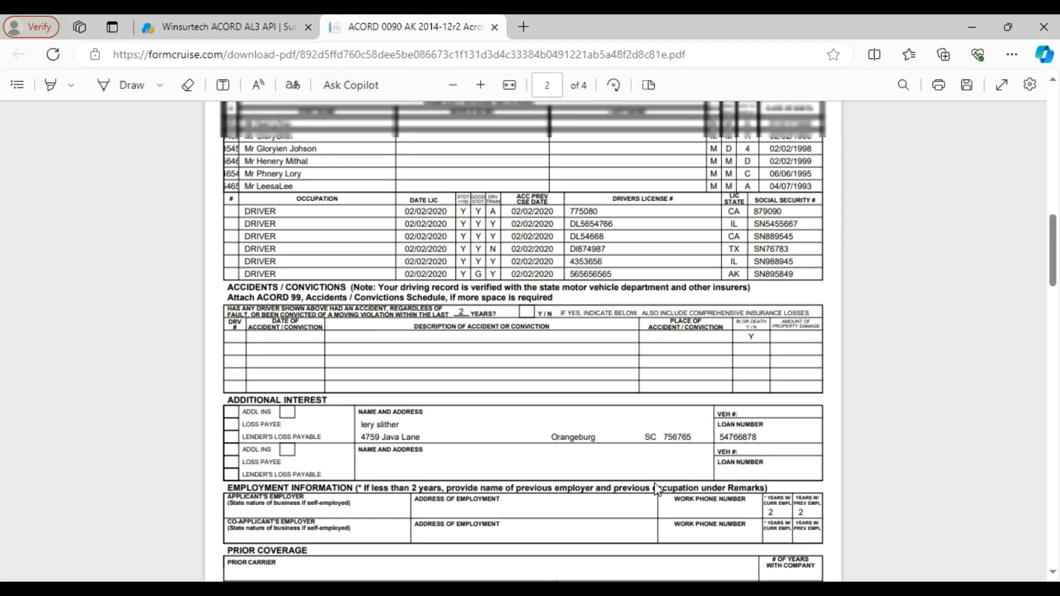